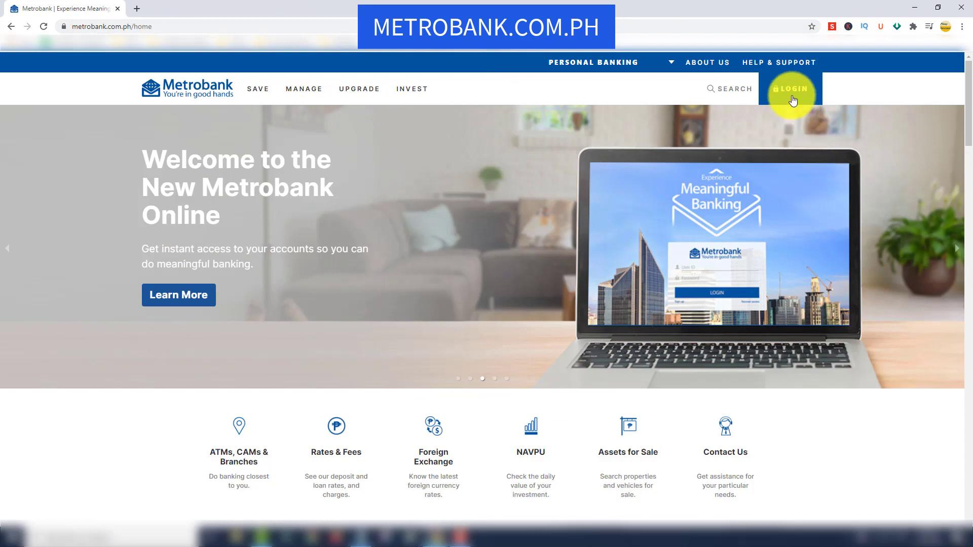
# Step: Open the new Metrobank Online sign-in page and dismiss the notice about waived Send Money fees
pyautogui.click(791, 90)
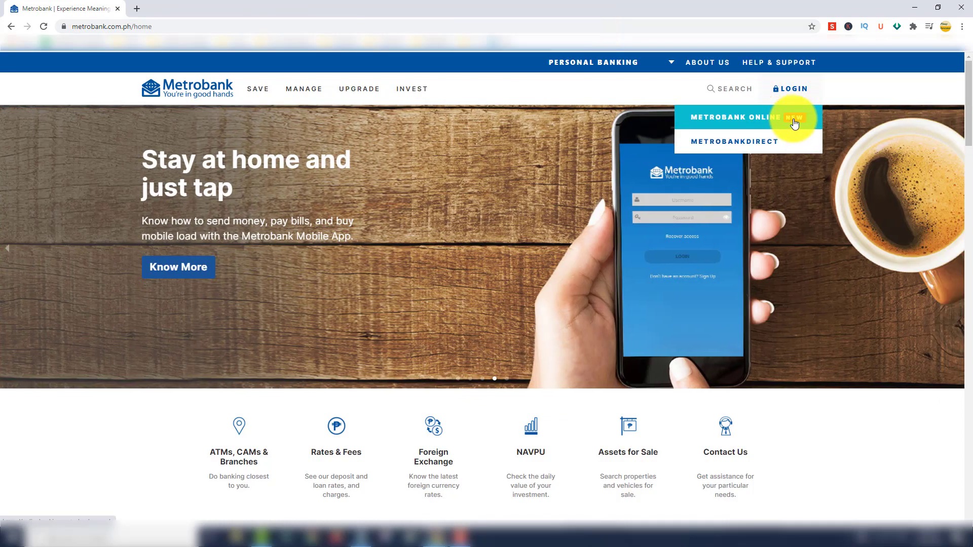
pyautogui.click(793, 122)
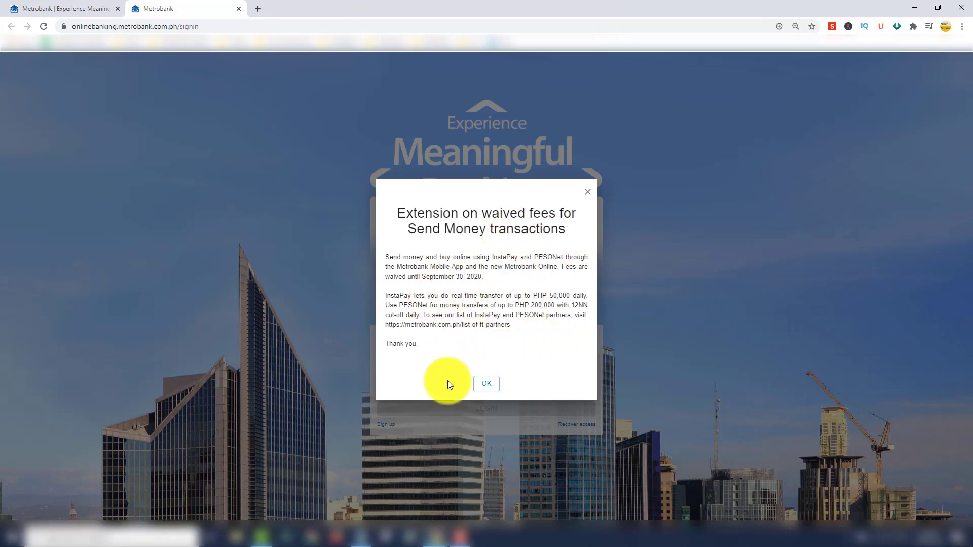
pyautogui.click(489, 384)
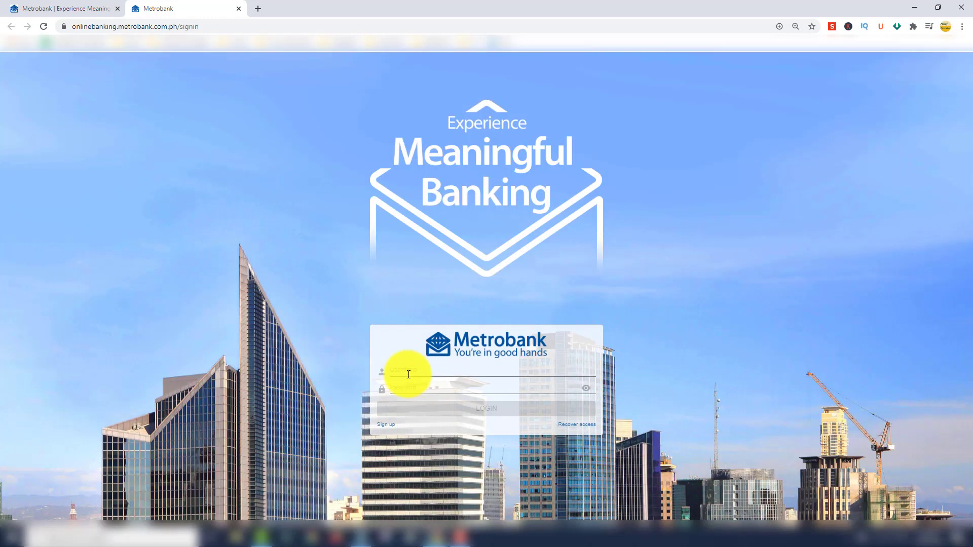
# Step: Log in to the online banking account with the username and account password
pyautogui.click(438, 370)
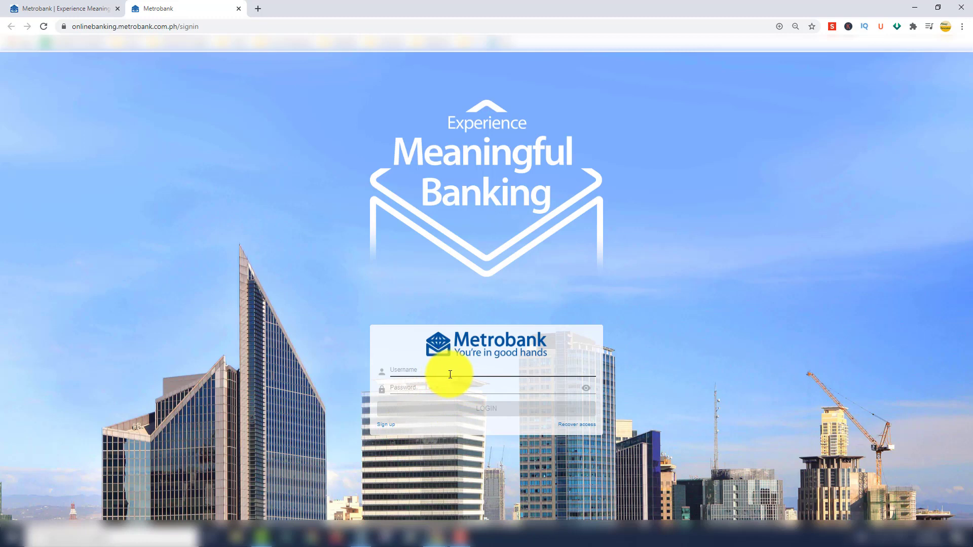
pyautogui.click(397, 369)
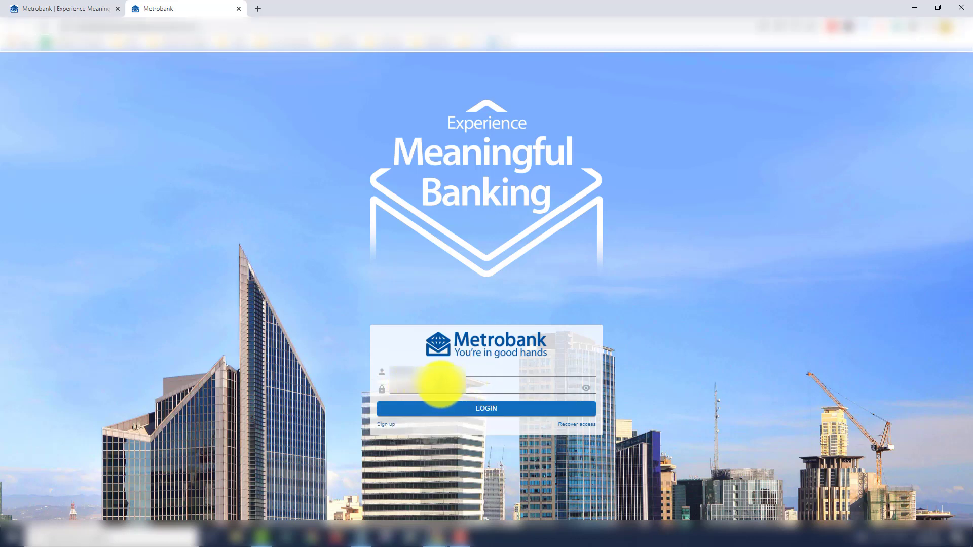
pyautogui.click(586, 394)
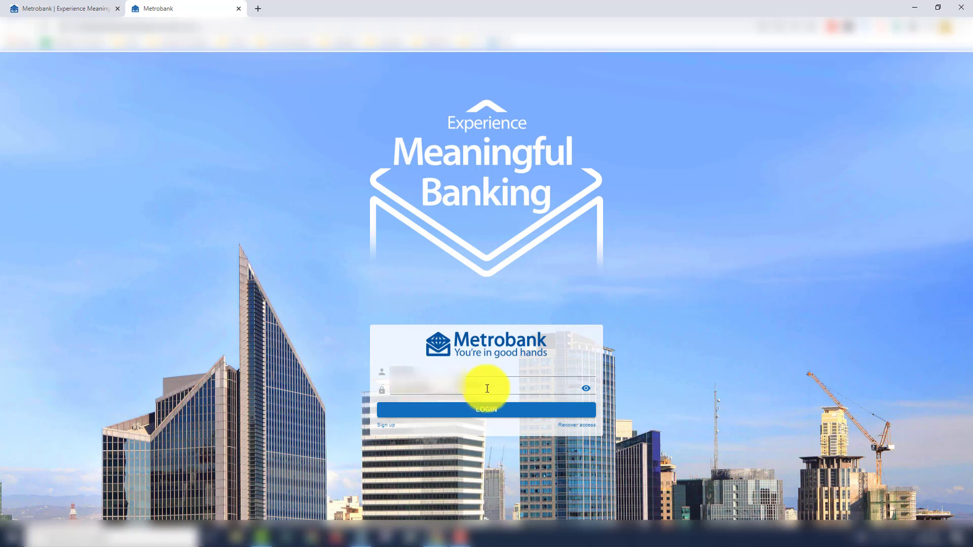
pyautogui.click(495, 411)
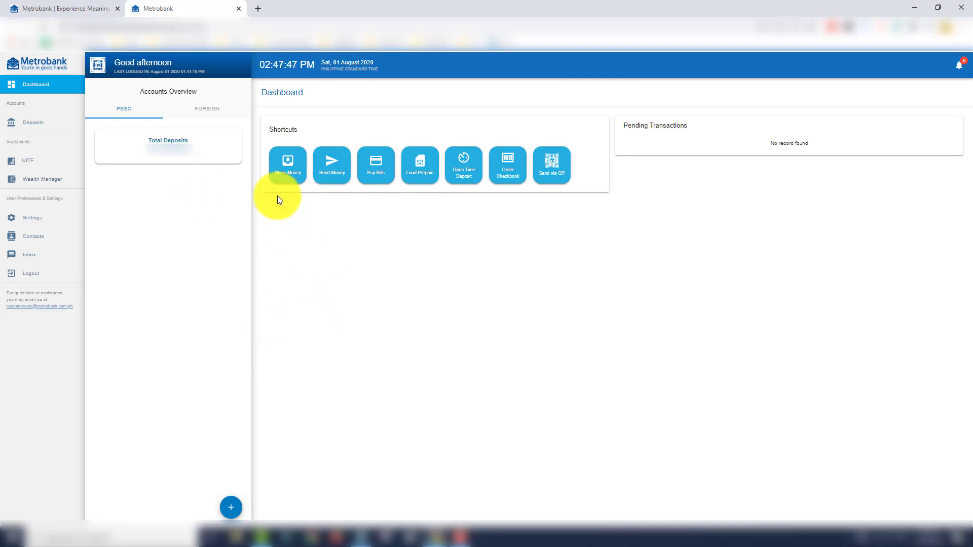
# Step: Start a bill payment, enter the amount to pay and select Meralco as the biller
pyautogui.click(375, 182)
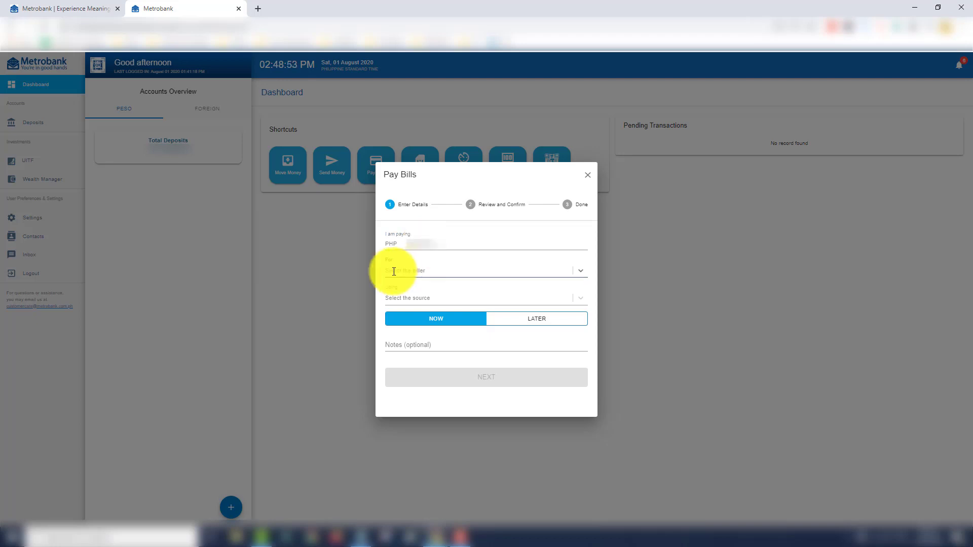
pyautogui.click(513, 271)
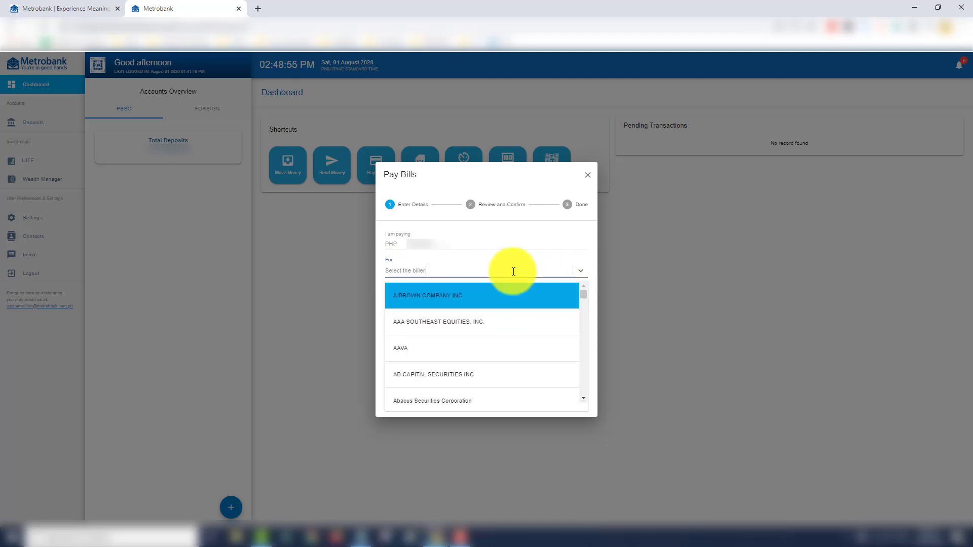
pyautogui.scroll(-5, 516, 376)
pyautogui.scroll(-10, 515, 385)
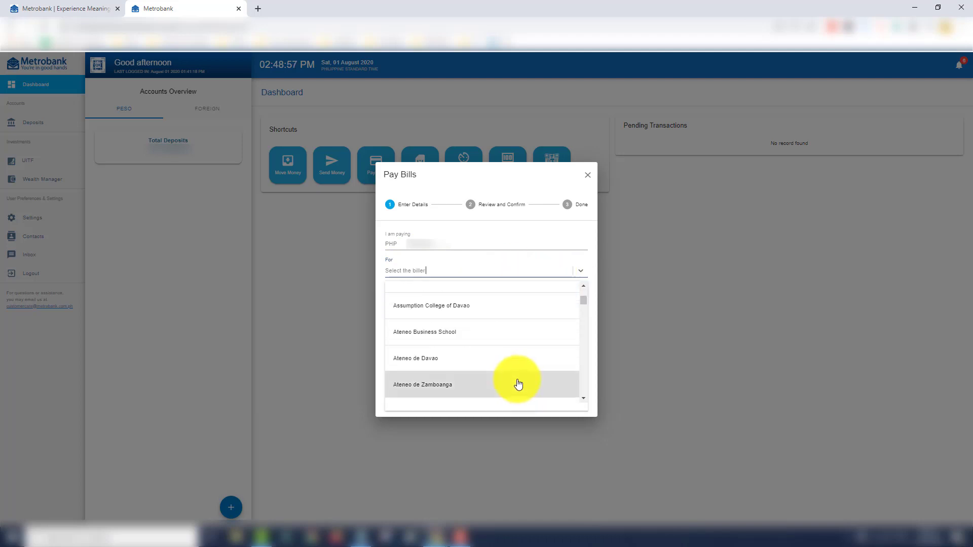
pyautogui.scroll(-10, 514, 380)
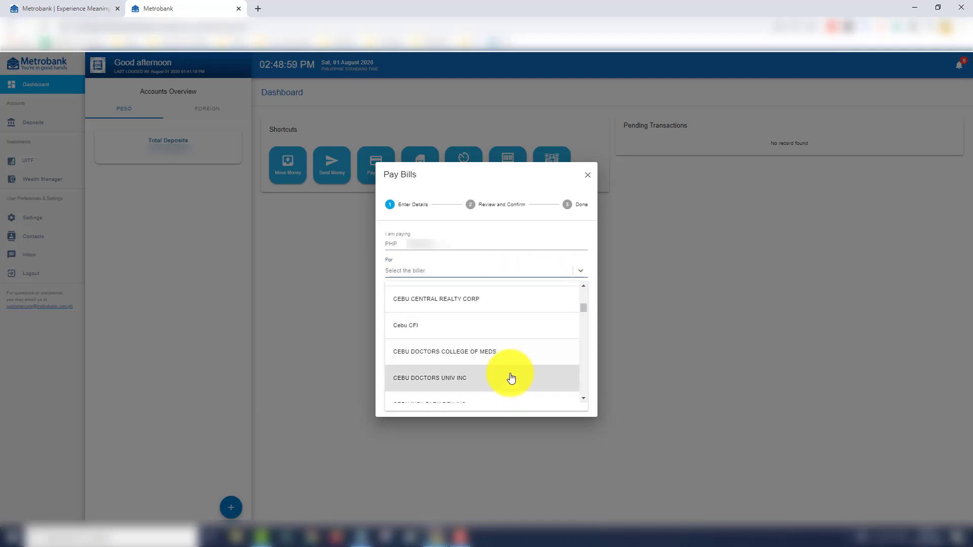
pyautogui.write('m')
pyautogui.scroll(-10, 509, 375)
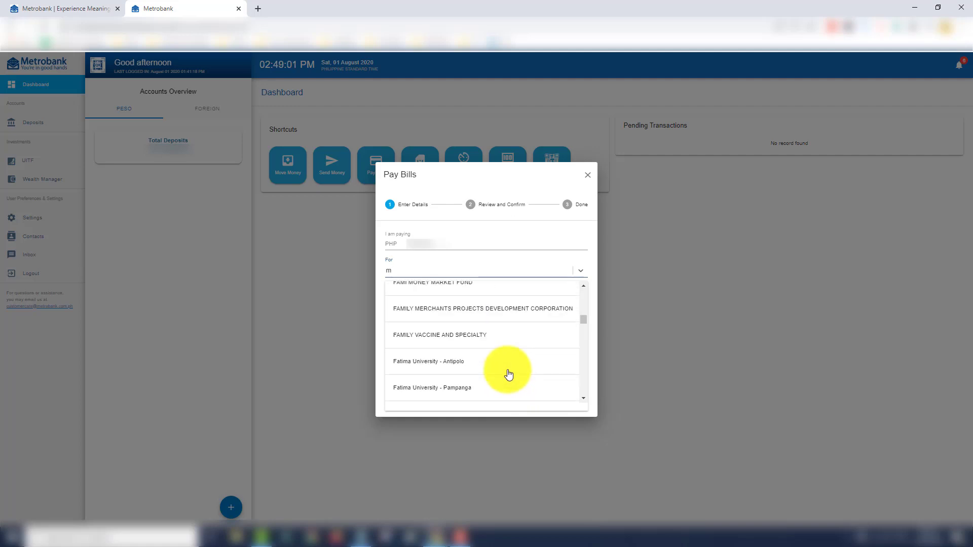
pyautogui.scroll(-10, 501, 372)
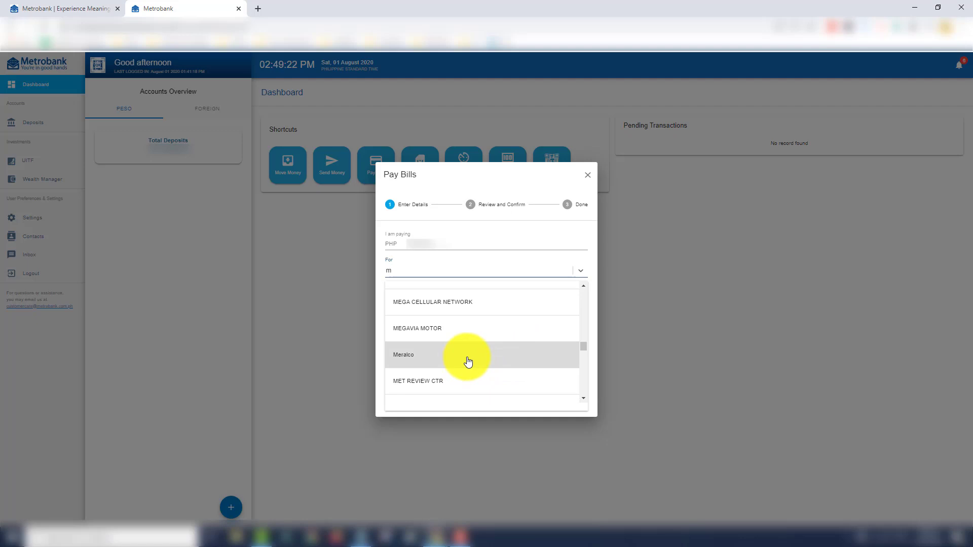
pyautogui.click(426, 269)
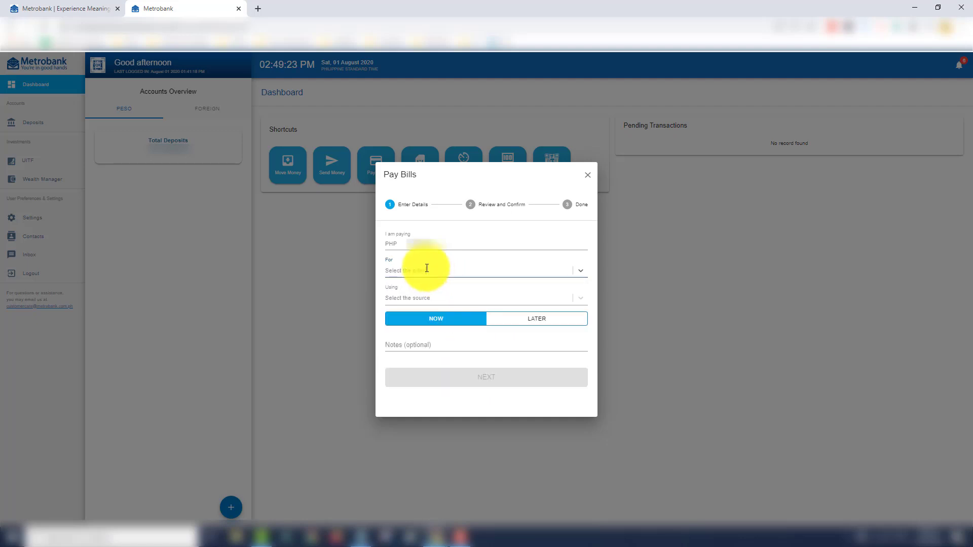
pyautogui.write('meralco')
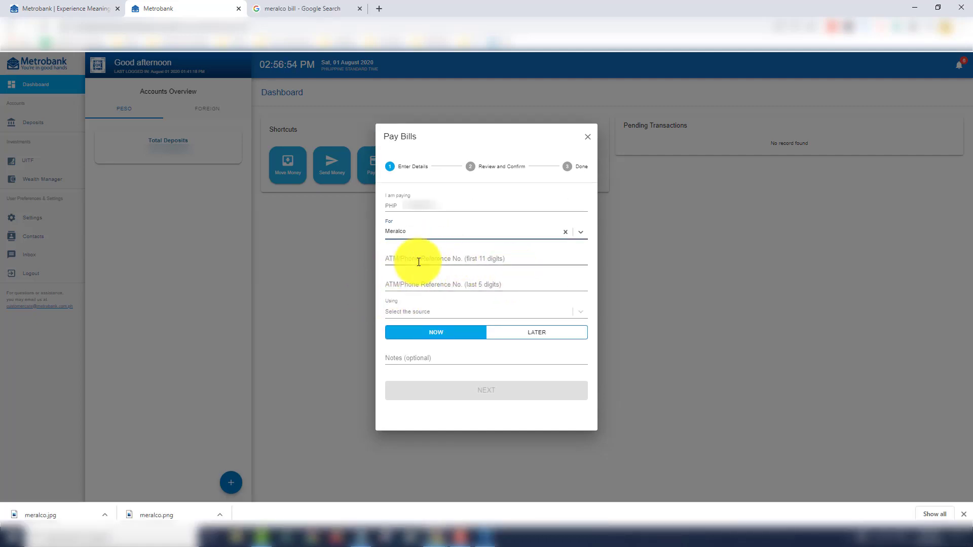
# Step: Compare the two ATM/Phone Reference No. fields with the sample bill meralco.jpg in Photos to identify the first 11 and last 5 digits
pyautogui.click(419, 262)
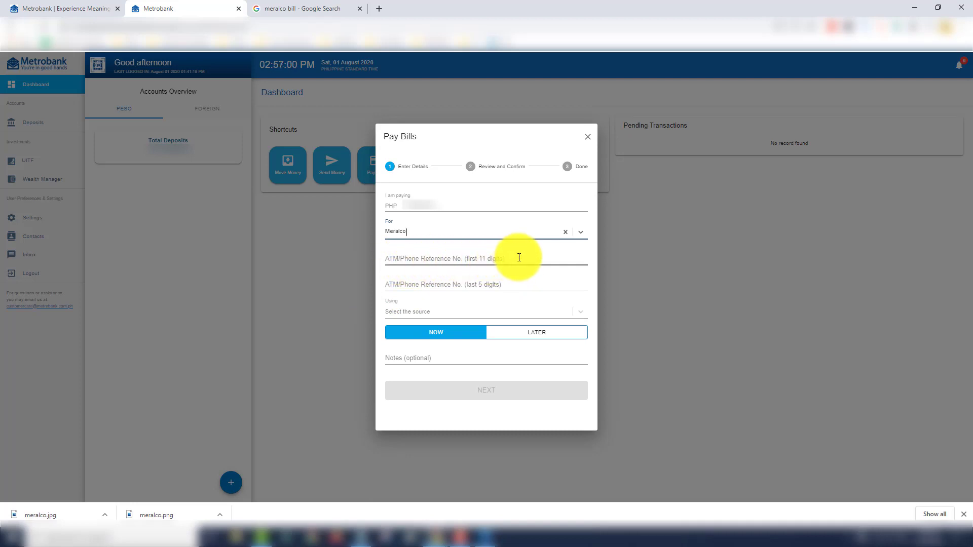
pyautogui.click(397, 293)
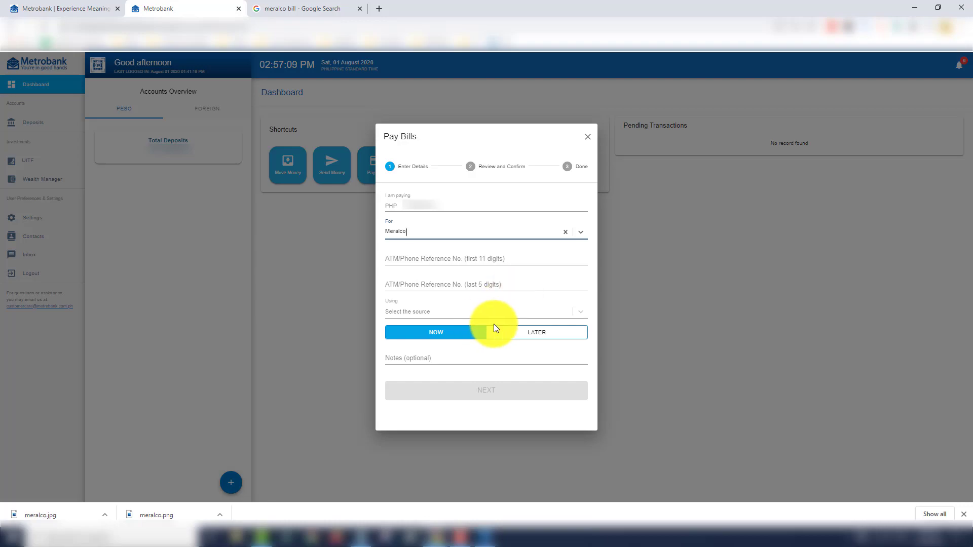
pyautogui.click(435, 536)
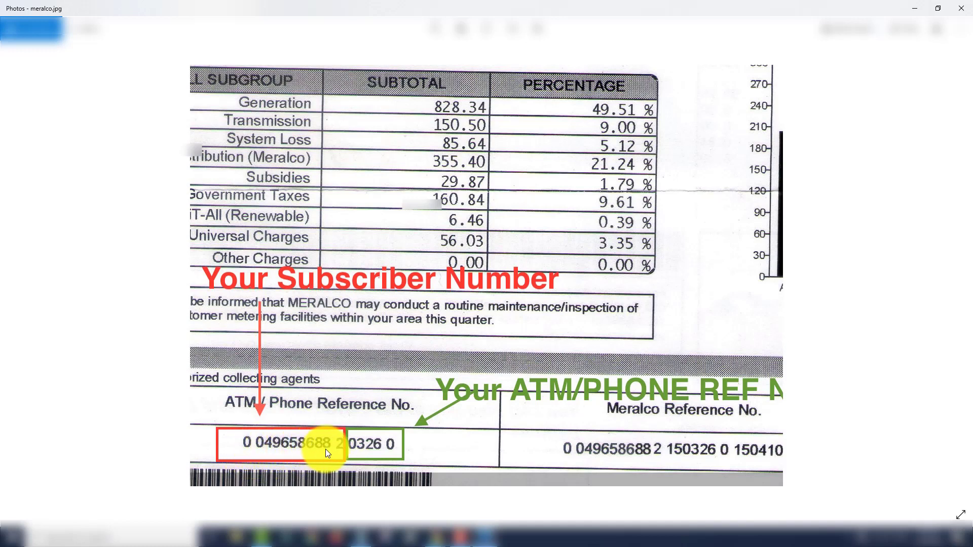
pyautogui.hotkey('alt', 'Tab')
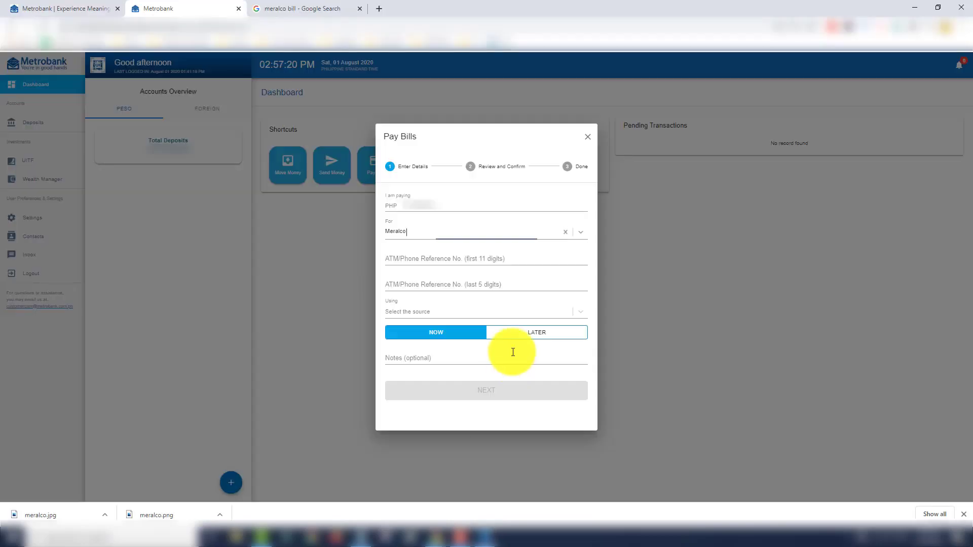
pyautogui.hotkey('alt', 'Tab')
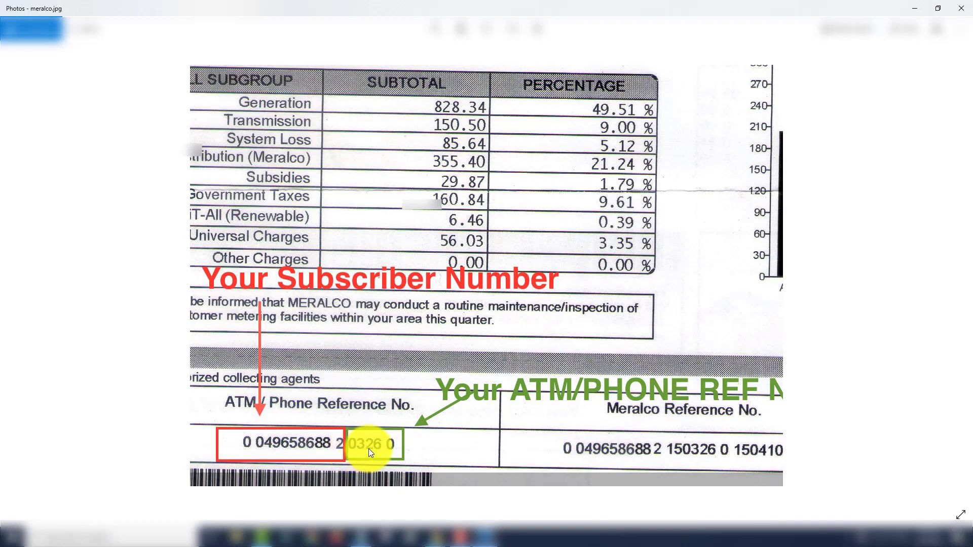
pyautogui.hotkey('alt', 'Tab')
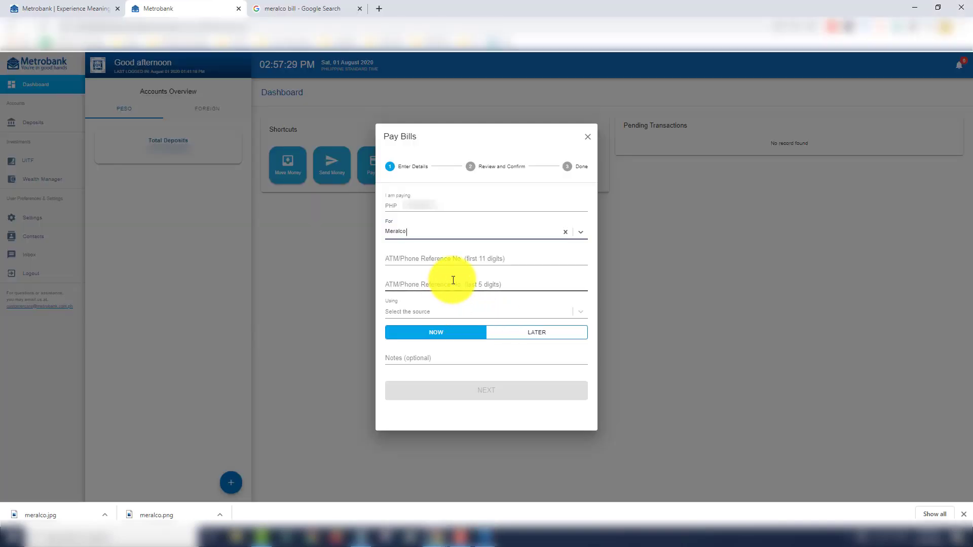
# Step: Enter the first 11 and last 5 digits of the ATM/Phone reference number and choose the deposit account as payment source
pyautogui.click(453, 281)
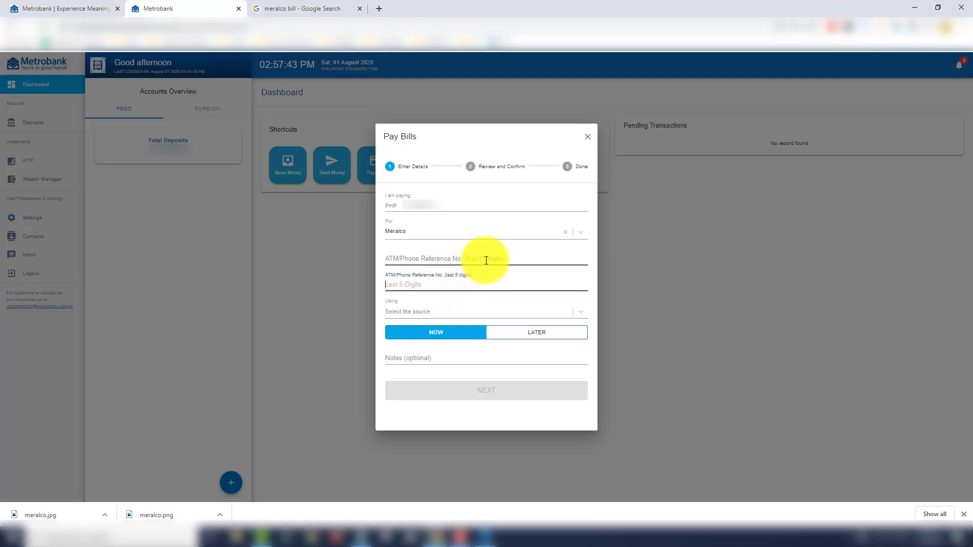
pyautogui.click(445, 261)
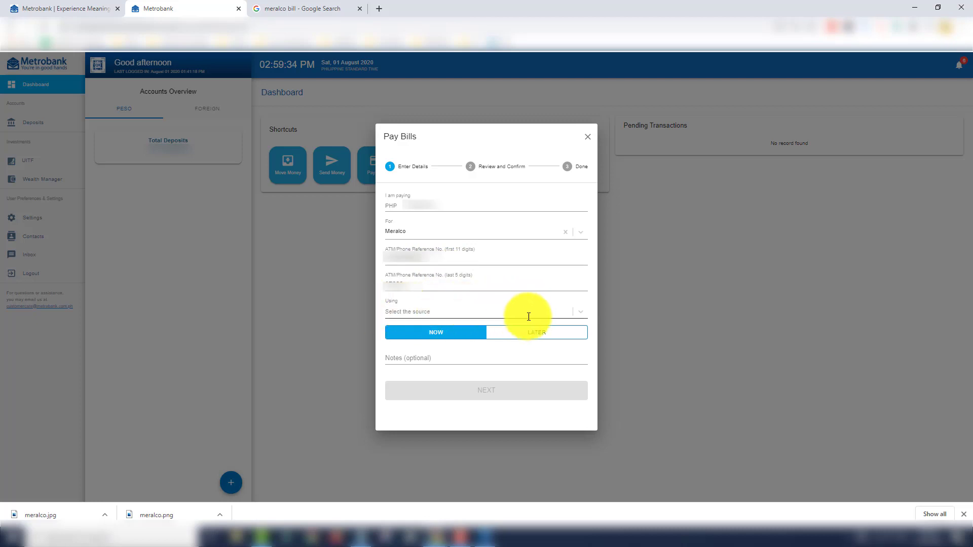
pyautogui.click(558, 312)
pyautogui.click(511, 345)
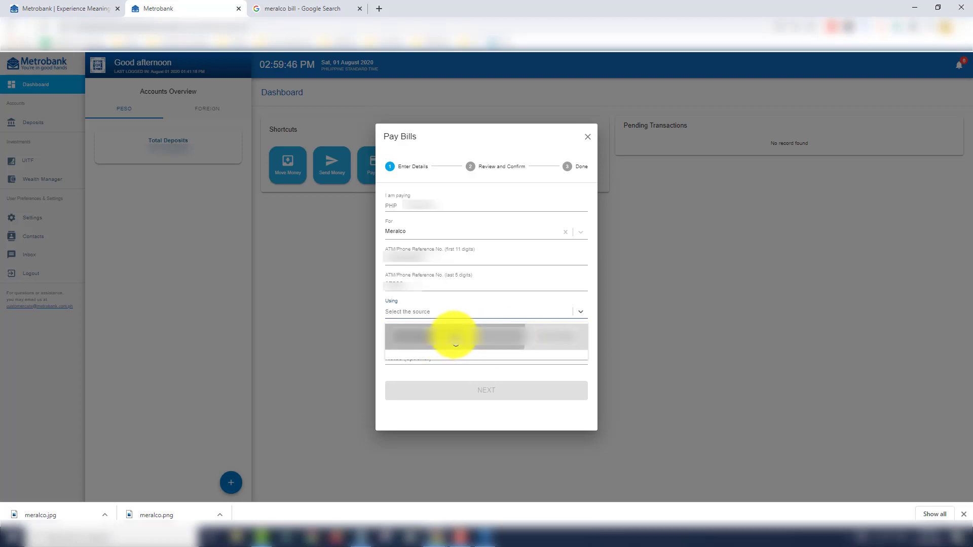
pyautogui.click(450, 336)
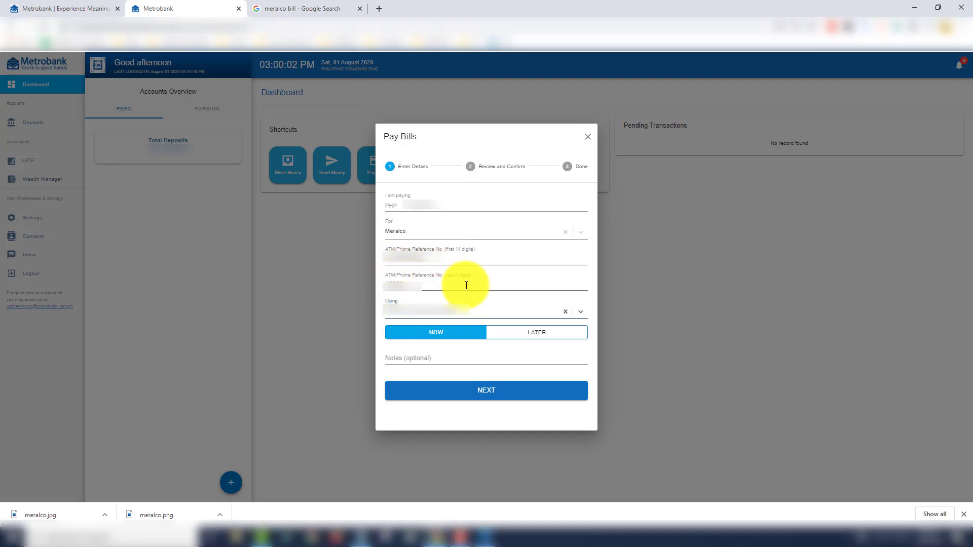
# Step: Add the note "Meralco Installment Payment 1 of 4" and submit the payment details for review
pyautogui.click(449, 354)
pyautogui.write('Meralco Installment Payment 1 of 4')
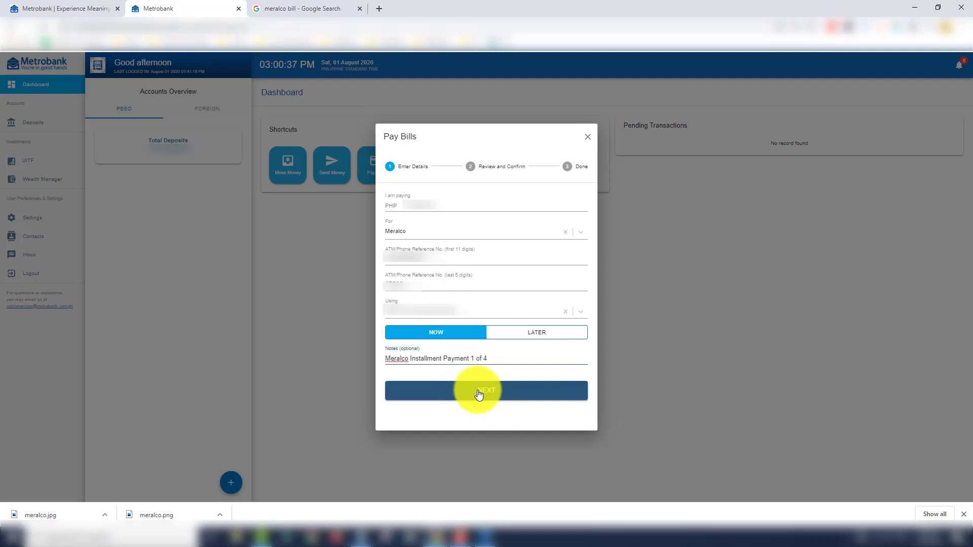
pyautogui.click(479, 394)
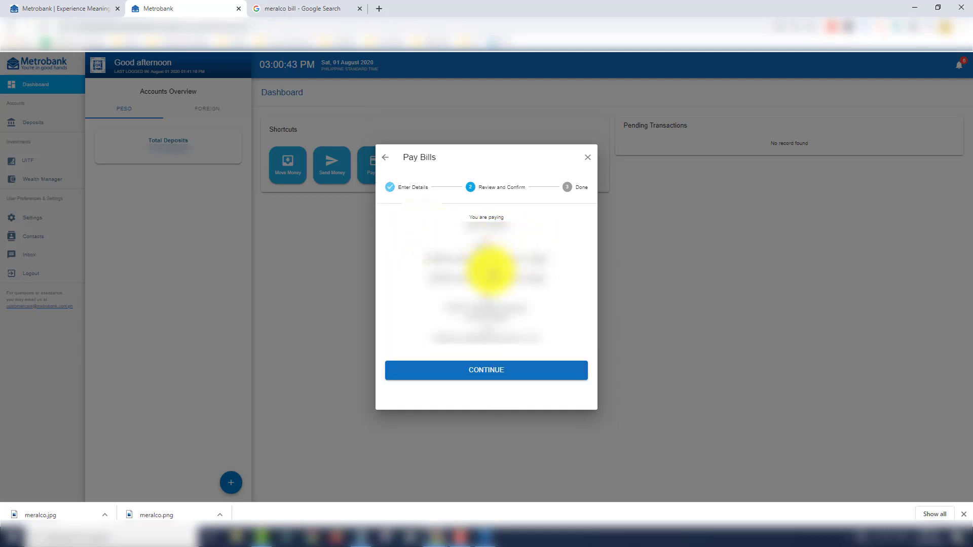
# Step: Confirm the reviewed payment, authorize it with the Metrobank passcode and close the payment summary
pyautogui.click(484, 374)
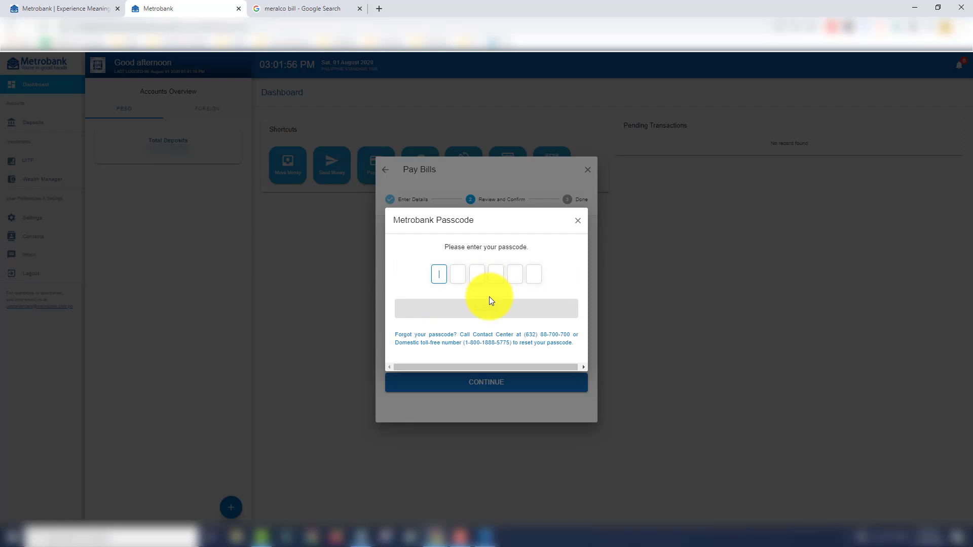
pyautogui.write('******')
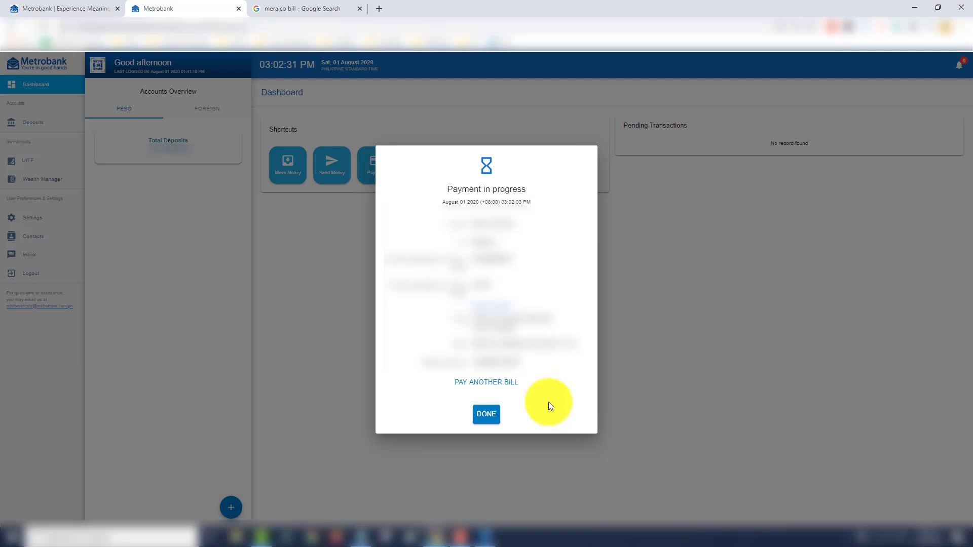
pyautogui.click(487, 415)
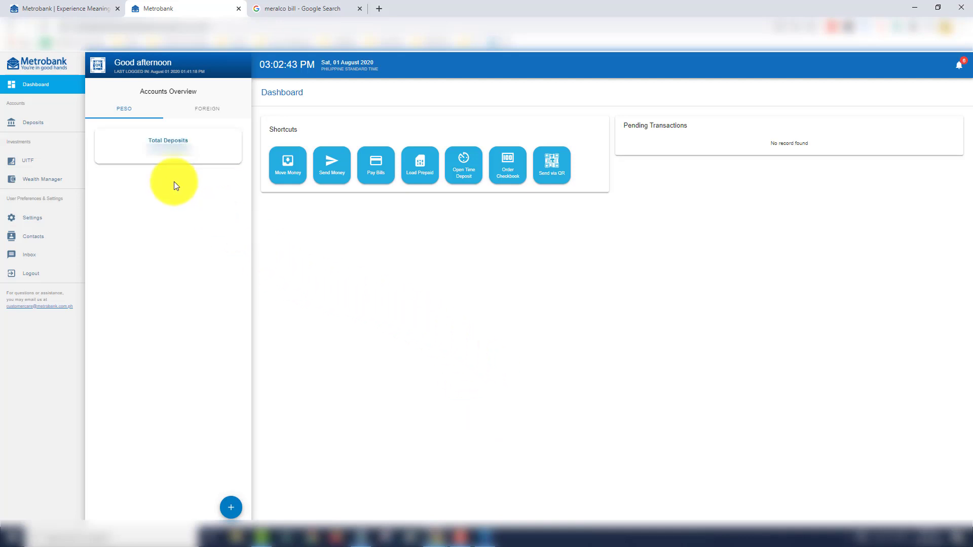
# Step: Open the peso Total Deposits in the accounts overview
pyautogui.click(152, 149)
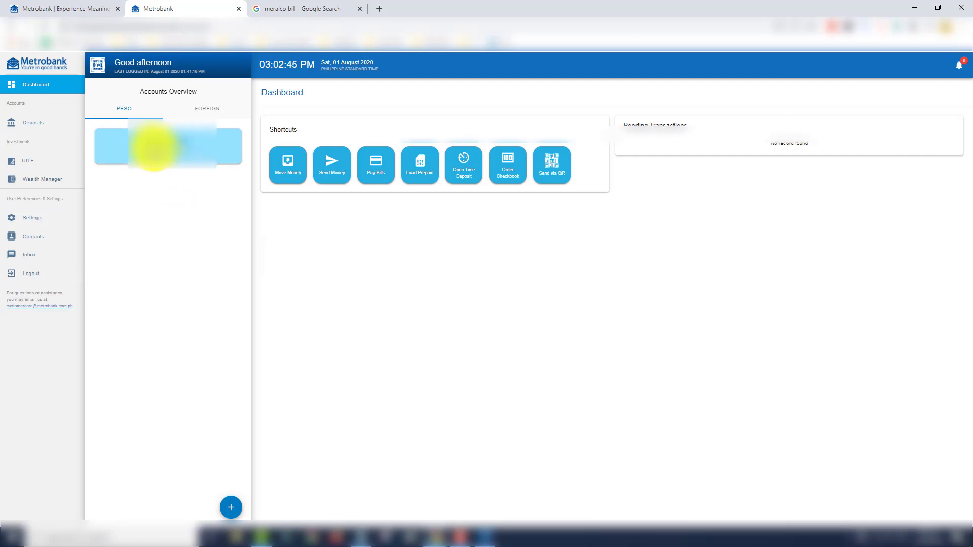